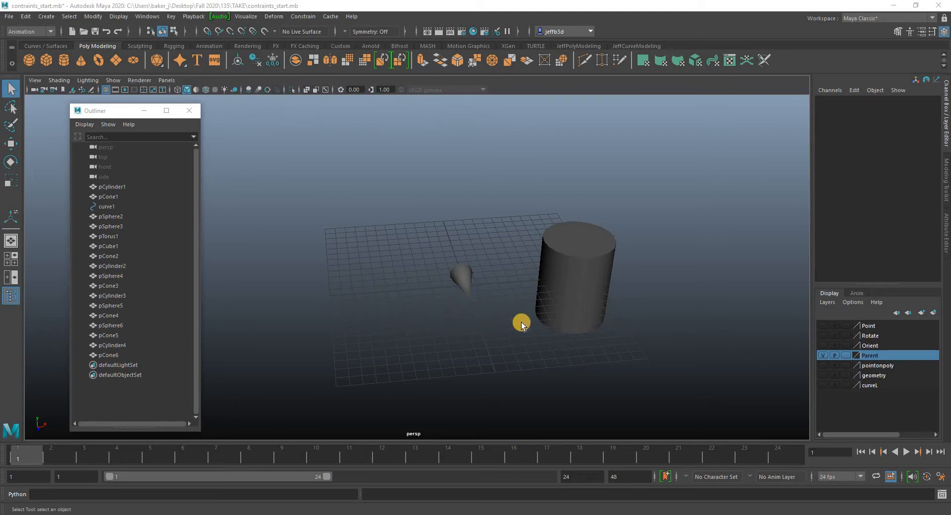
- Group the cone pCone5 on its own and expand the new group in the Outliner
{"action": "left_click", "coordinate": [463, 278]}
{"action": "left_click", "coordinate": [581, 270]}
{"action": "right_click_drag", "start_coordinate": [462, 210], "coordinate": [435, 206], "text": "alt"}
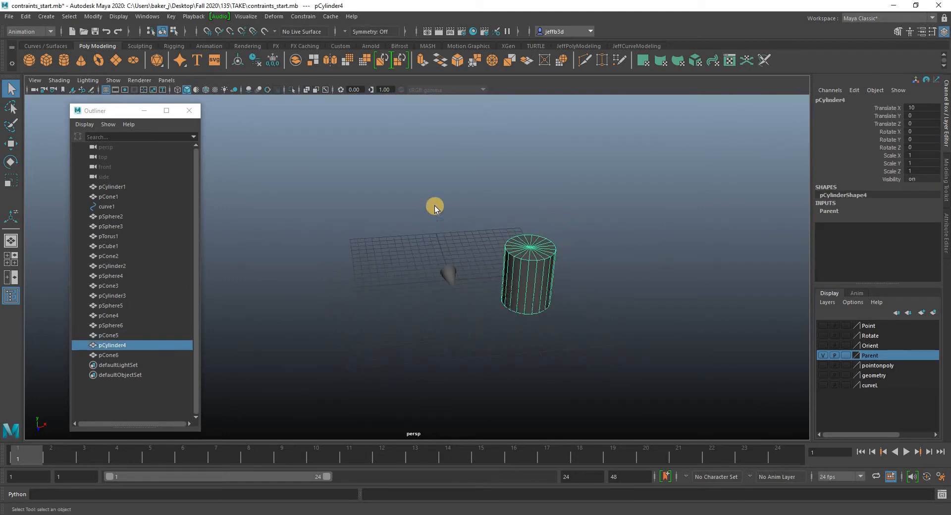
{"action": "left_click", "coordinate": [447, 207]}
{"action": "left_click_drag", "start_coordinate": [443, 273], "coordinate": [429, 294], "text": "alt"}
{"action": "left_click", "coordinate": [428, 272]}
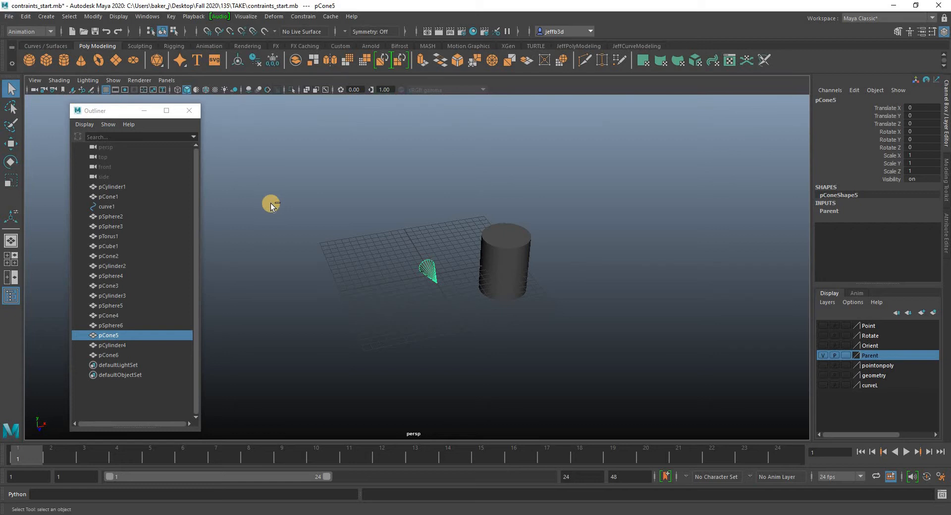
{"action": "key", "text": "ctrl+g"}
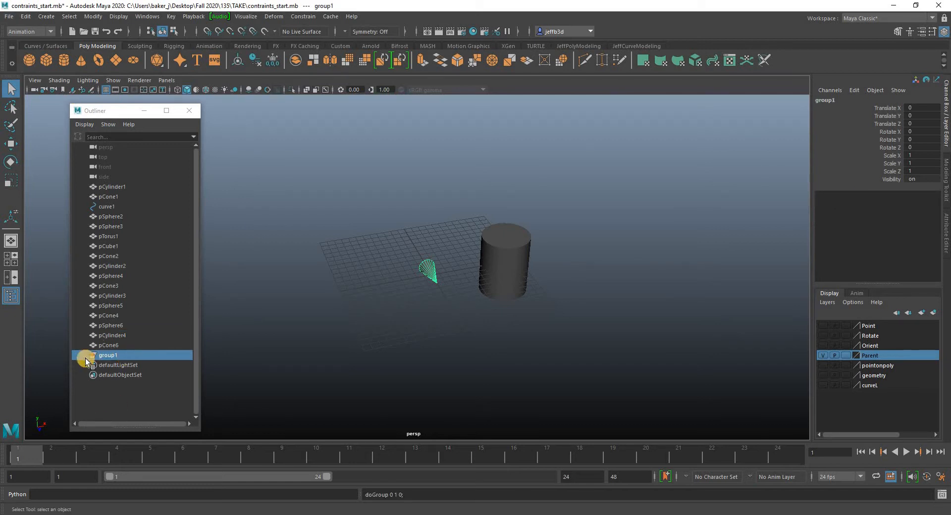
{"action": "left_click", "coordinate": [85, 356]}
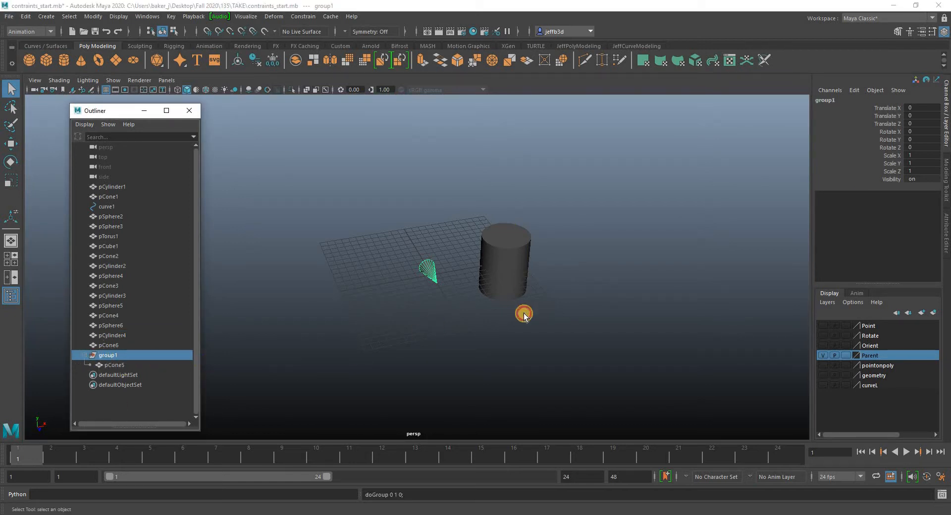
- Parent-constrain group1 to the cylinder pCylinder4 with Maintain offset on, all translate and rotate axes, and weight 1
{"action": "left_click", "coordinate": [495, 230]}
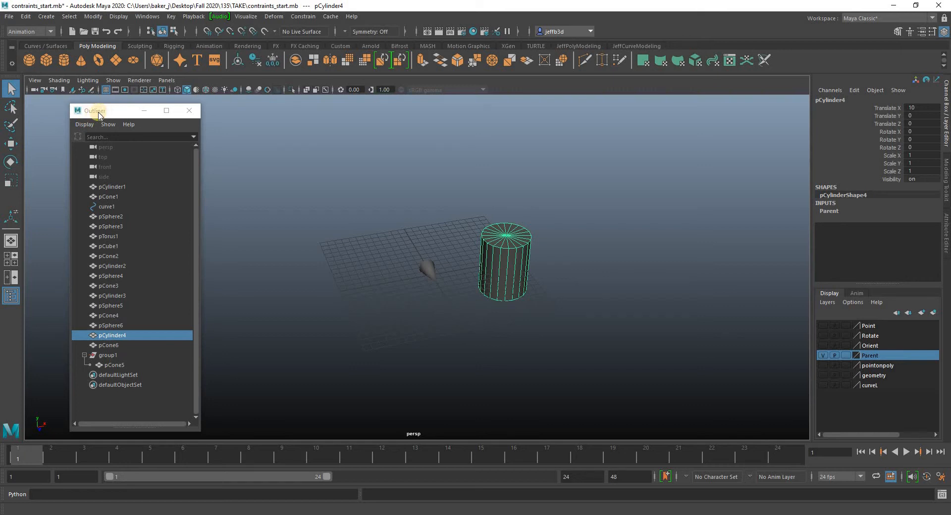
{"action": "left_click", "coordinate": [115, 358], "text": "ctrl"}
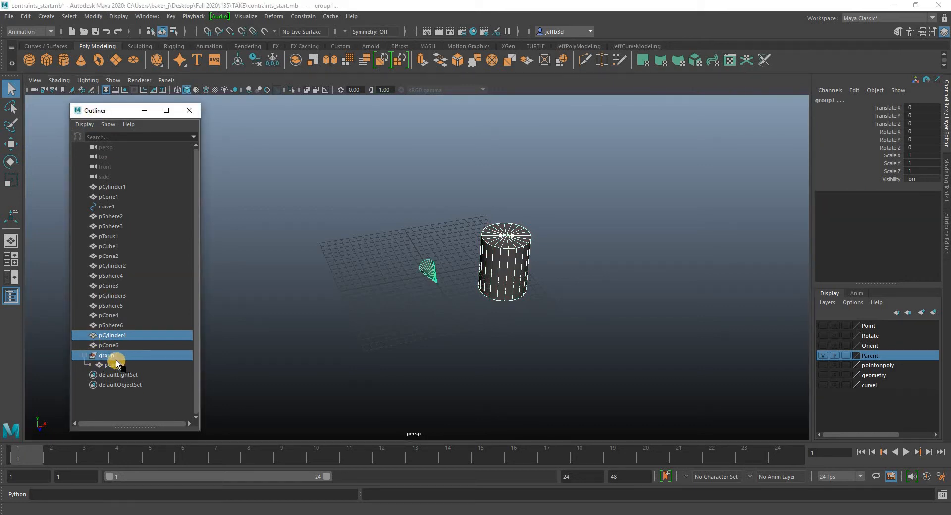
{"action": "left_click", "coordinate": [39, 33]}
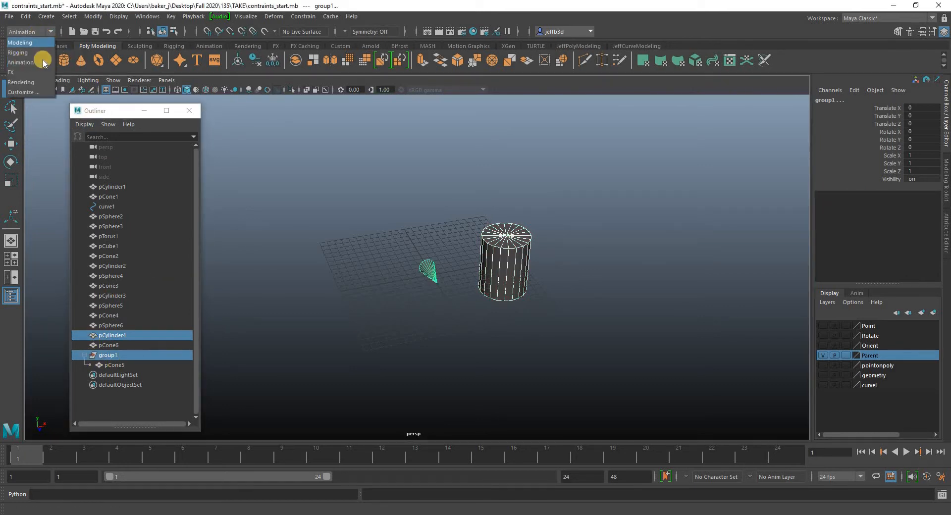
{"action": "left_click", "coordinate": [307, 29]}
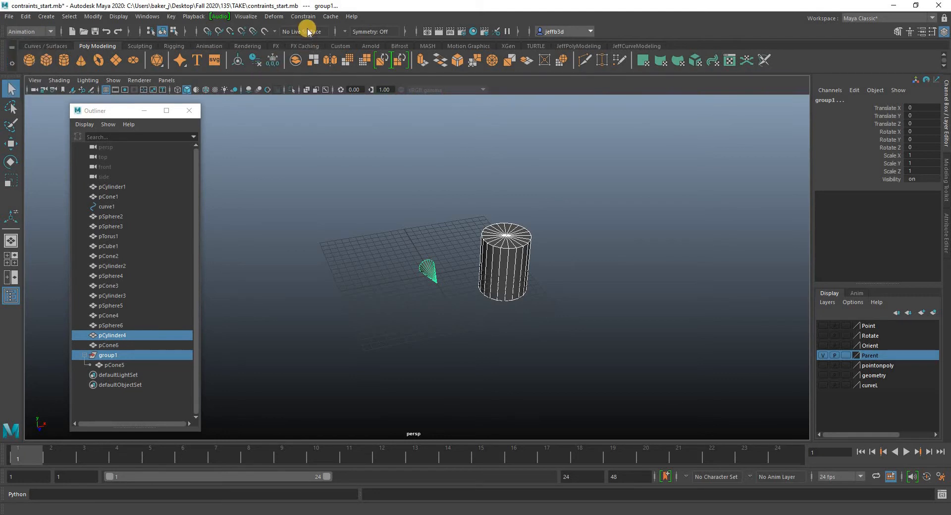
{"action": "left_click", "coordinate": [308, 18]}
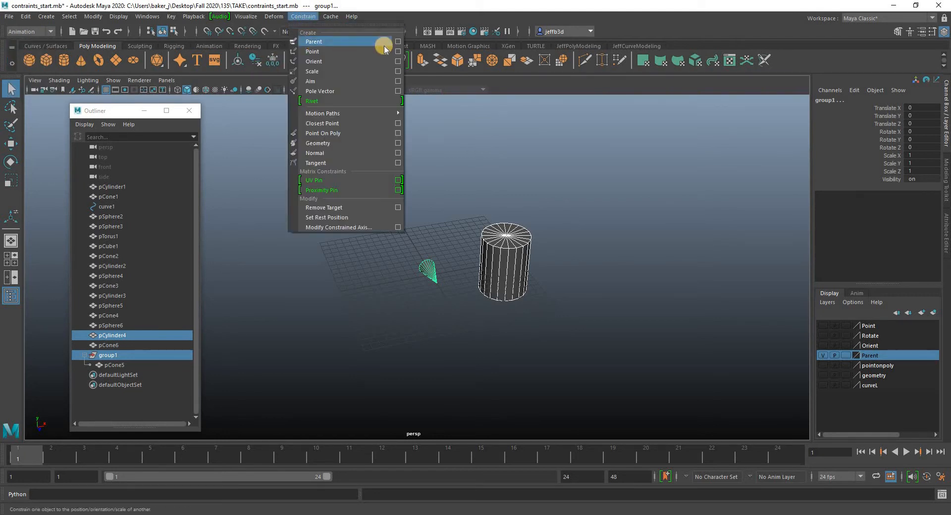
{"action": "left_click", "coordinate": [399, 42]}
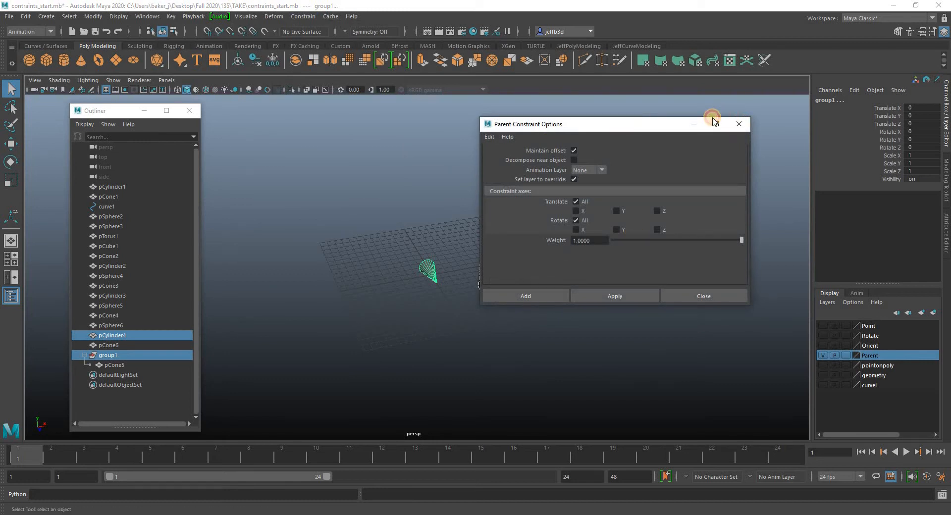
{"action": "left_click_drag", "start_coordinate": [712, 121], "coordinate": [803, 115]}
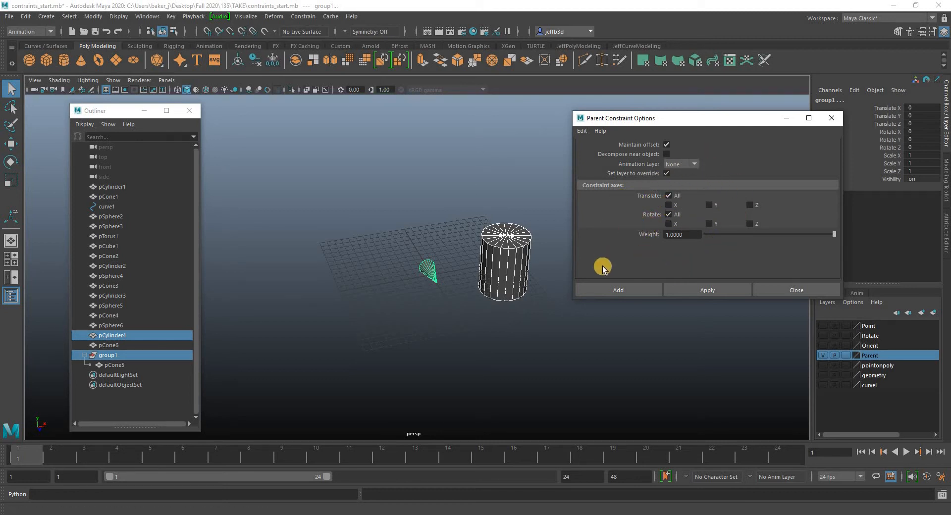
{"action": "left_click", "coordinate": [596, 290]}
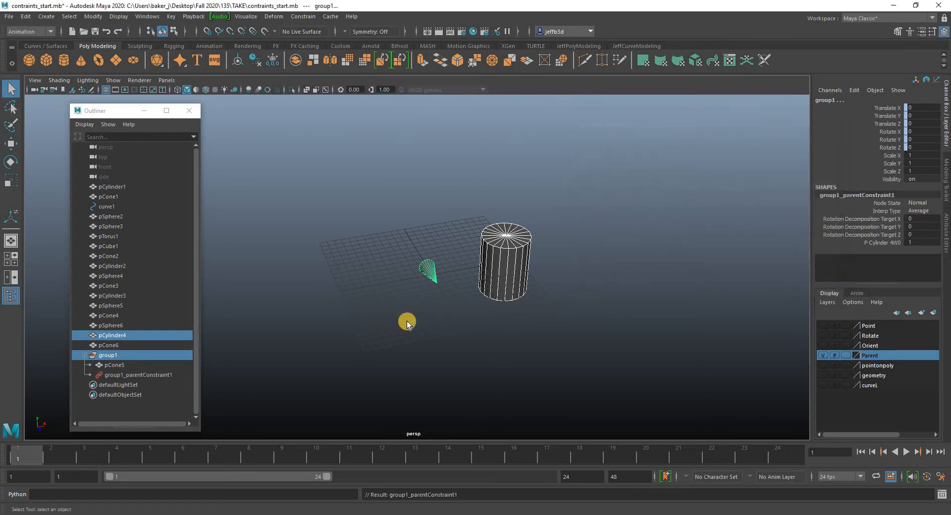
- Set a keyframe on all channels of the cylinder pCylinder4 at frame 1
{"action": "left_click_drag", "start_coordinate": [482, 299], "coordinate": [446, 216], "text": "alt"}
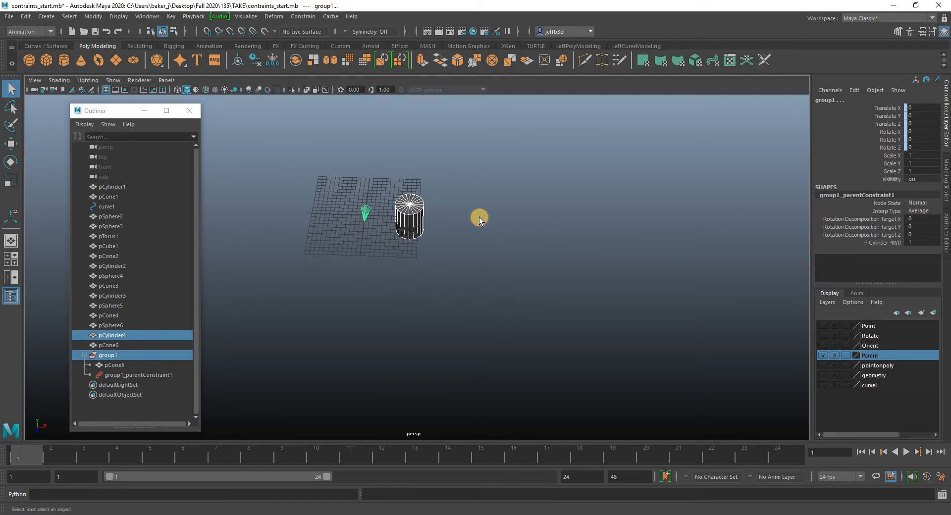
{"action": "left_click", "coordinate": [418, 239]}
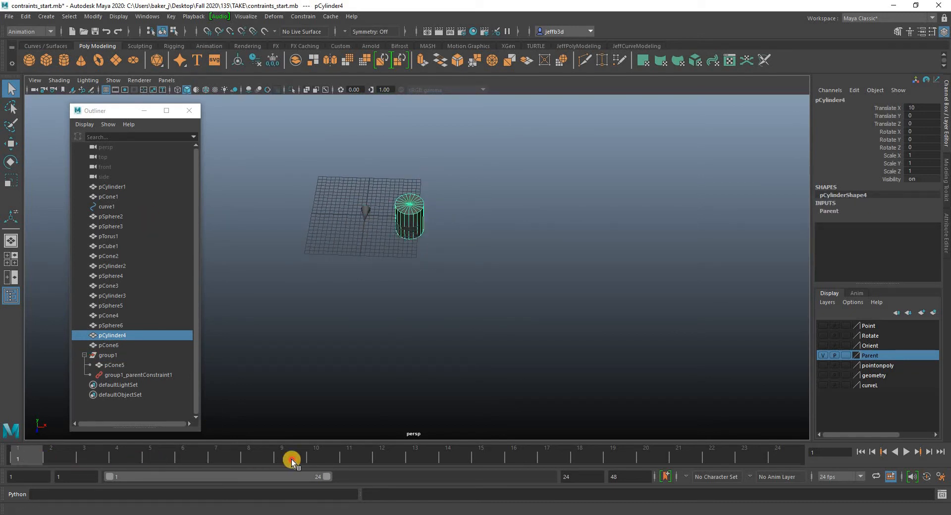
{"action": "left_click_drag", "start_coordinate": [291, 459], "coordinate": [377, 462]}
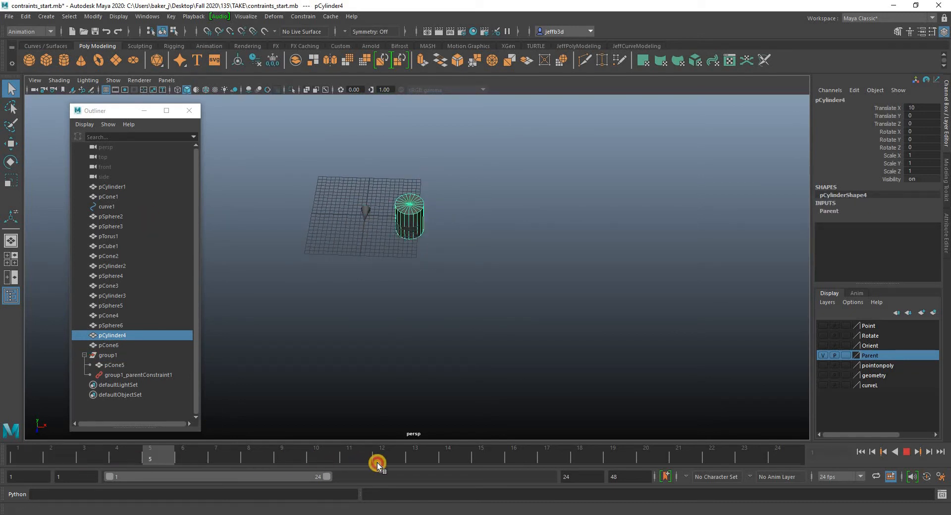
{"action": "left_click", "coordinate": [366, 210]}
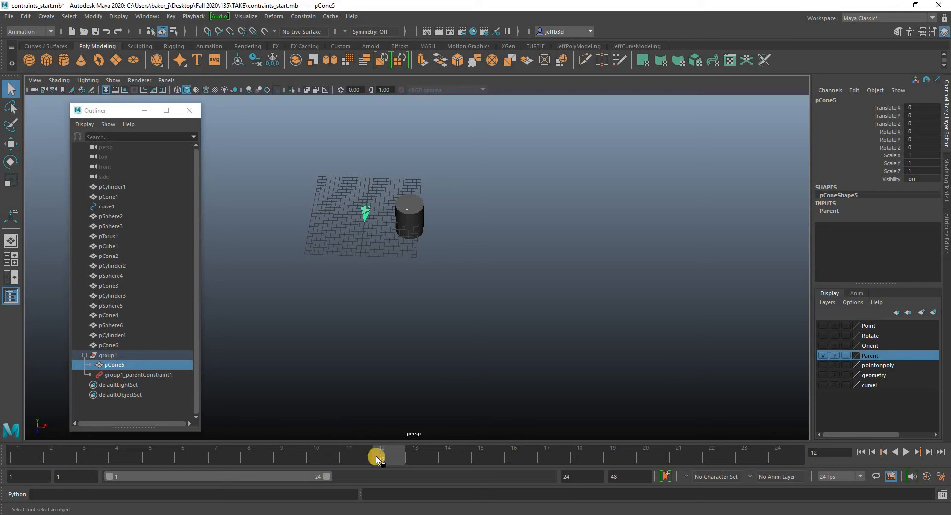
{"action": "left_click_drag", "start_coordinate": [376, 456], "coordinate": [4, 450]}
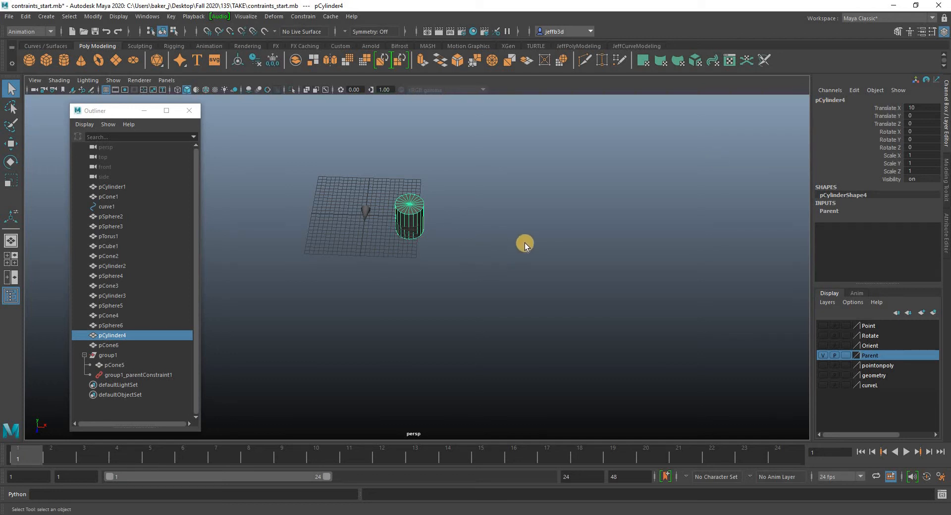
{"action": "key", "text": "s"}
- At frame 12, key the cylinder moved to about 40.68, 24.188, 26.019 and rotated about 68° around Y
{"action": "left_click", "coordinate": [391, 458]}
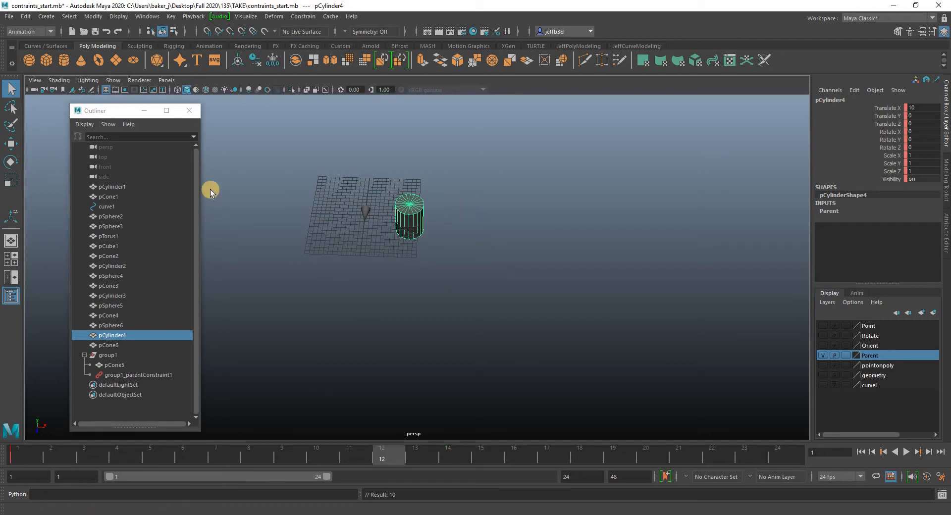
{"action": "left_click", "coordinate": [10, 143]}
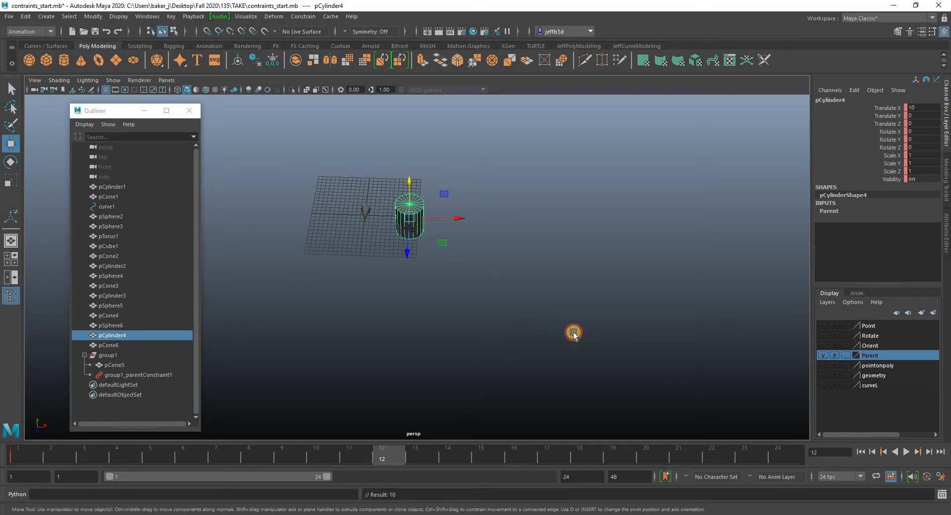
{"action": "middle_click_drag", "start_coordinate": [572, 331], "coordinate": [577, 195]}
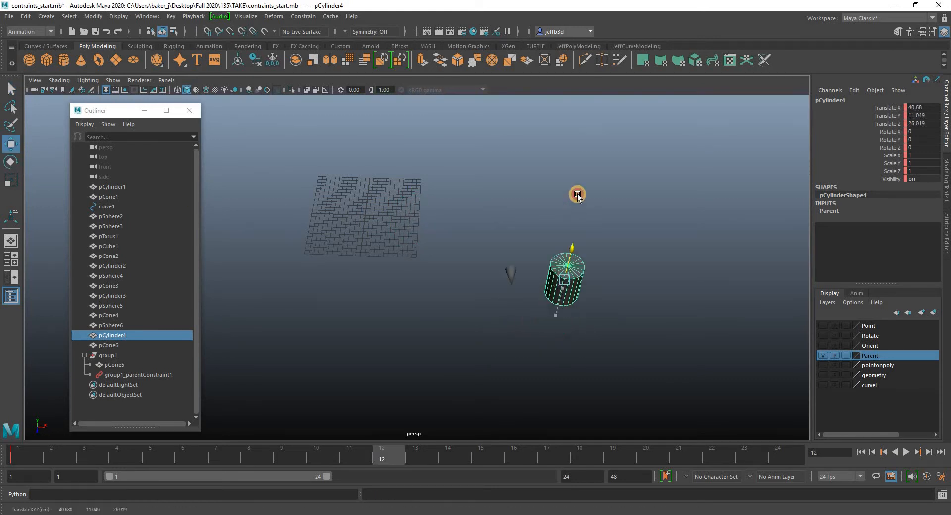
{"action": "left_click_drag", "start_coordinate": [577, 195], "coordinate": [578, 197]}
{"action": "left_click", "coordinate": [7, 163]}
{"action": "left_click_drag", "start_coordinate": [547, 260], "coordinate": [359, 290]}
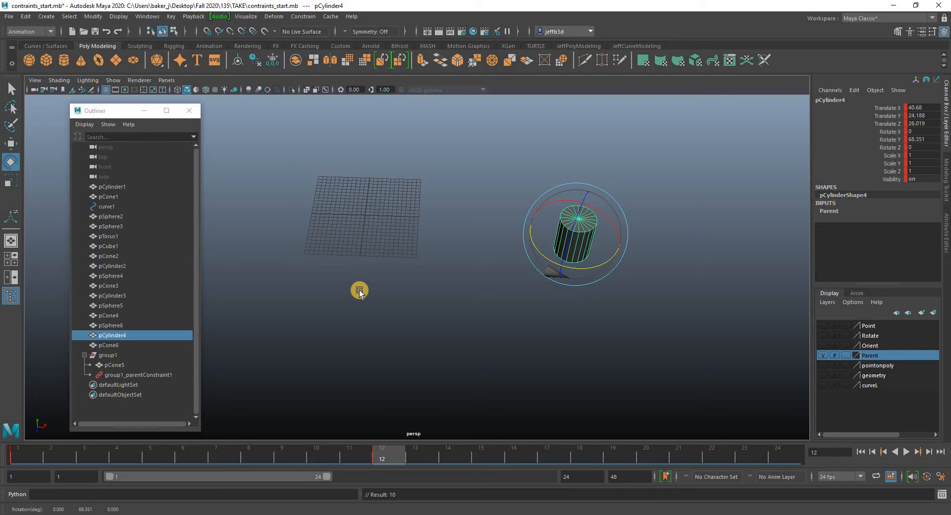
{"action": "left_click", "coordinate": [10, 89]}
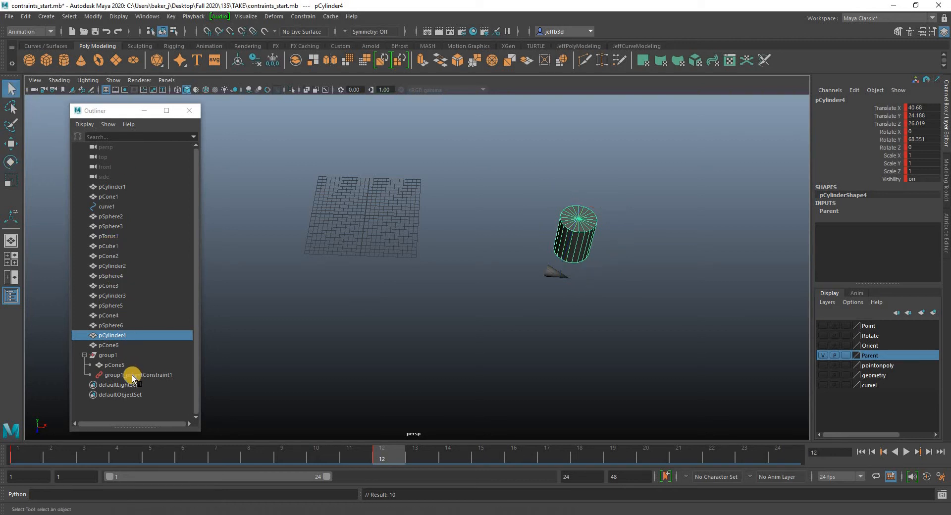
- At frame 12, key the parent constraint's P Cylinder 4W0 weight at 1 and key all channels of the cone pCone5
{"action": "left_click", "coordinate": [109, 355]}
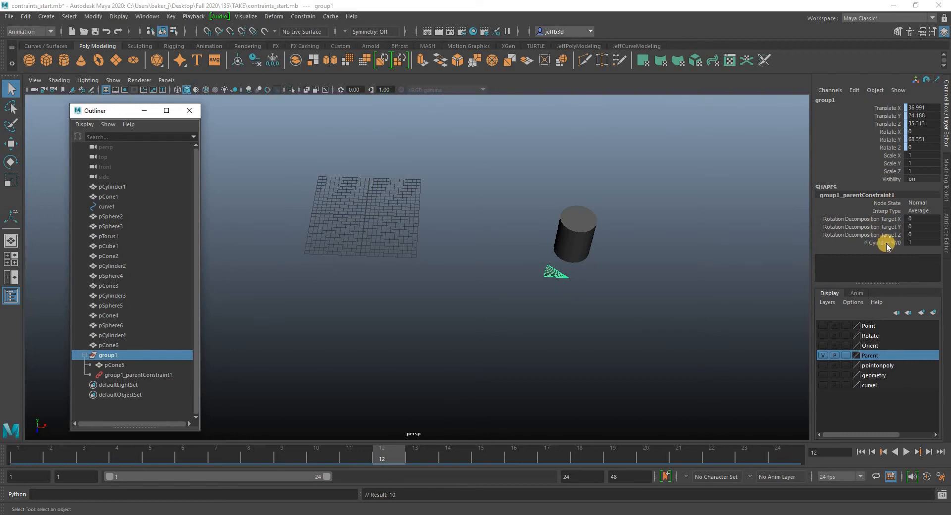
{"action": "right_click", "coordinate": [874, 245]}
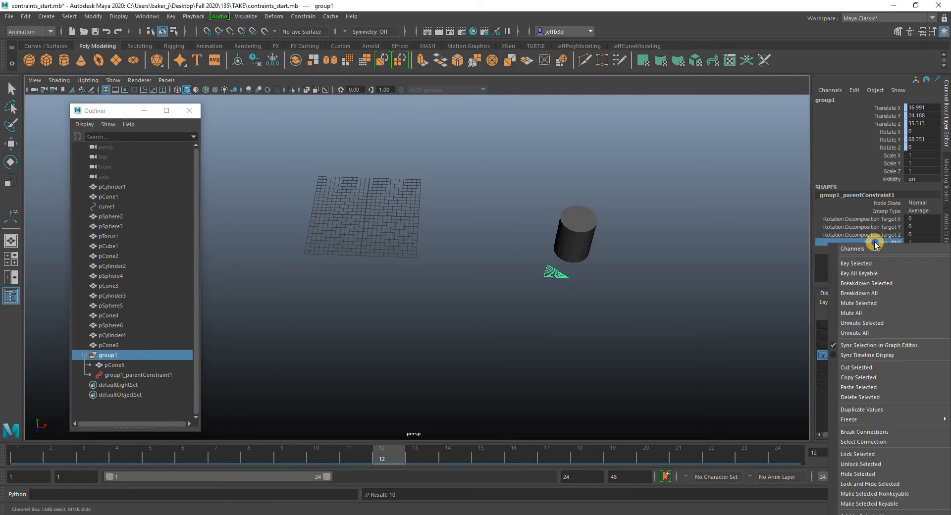
{"action": "left_click", "coordinate": [872, 264]}
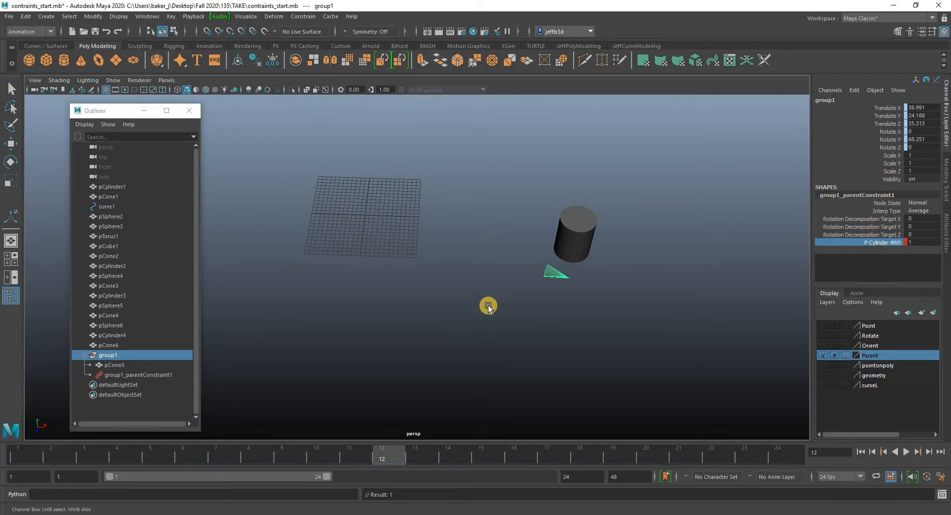
{"action": "left_click", "coordinate": [552, 273]}
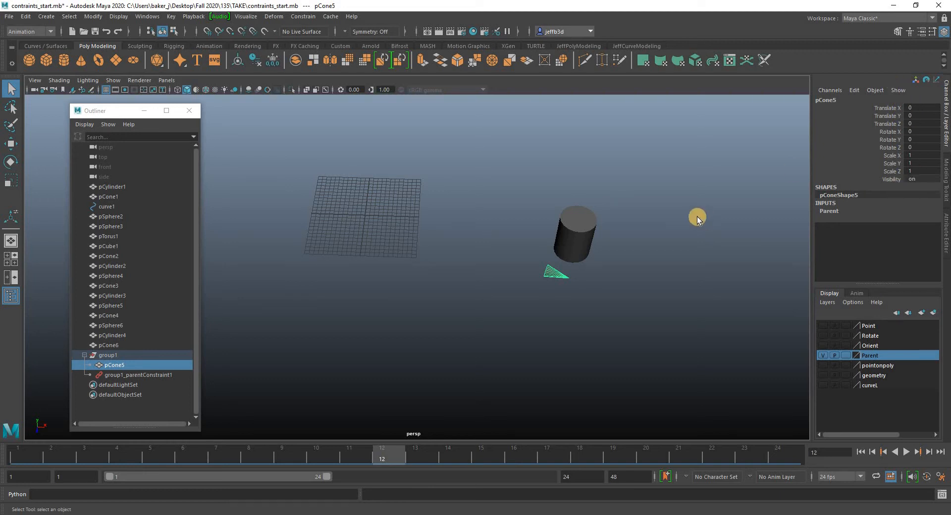
{"action": "key", "text": "s"}
- Open group1_parentConstraint1 in the Attribute Editor and update its target offsets and rest position at frame 12
{"action": "key", "text": "Up"}
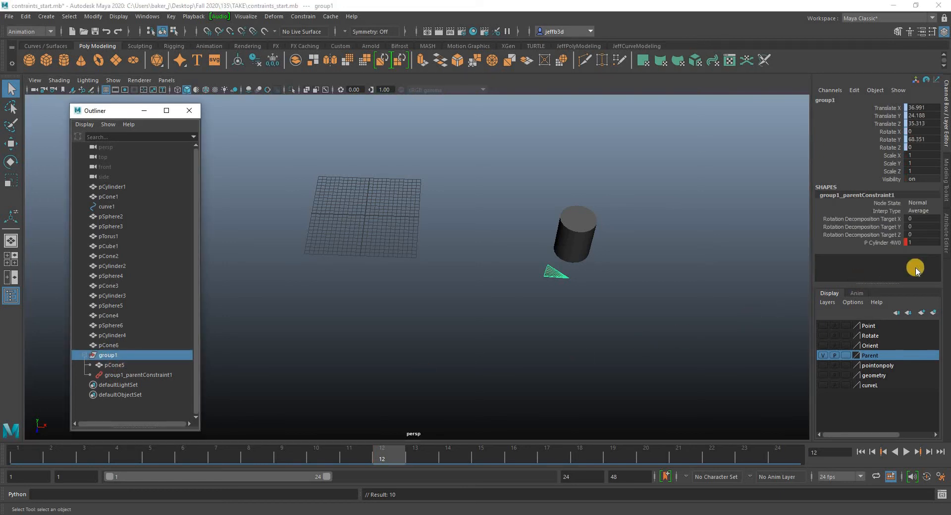
{"action": "left_click", "coordinate": [943, 246]}
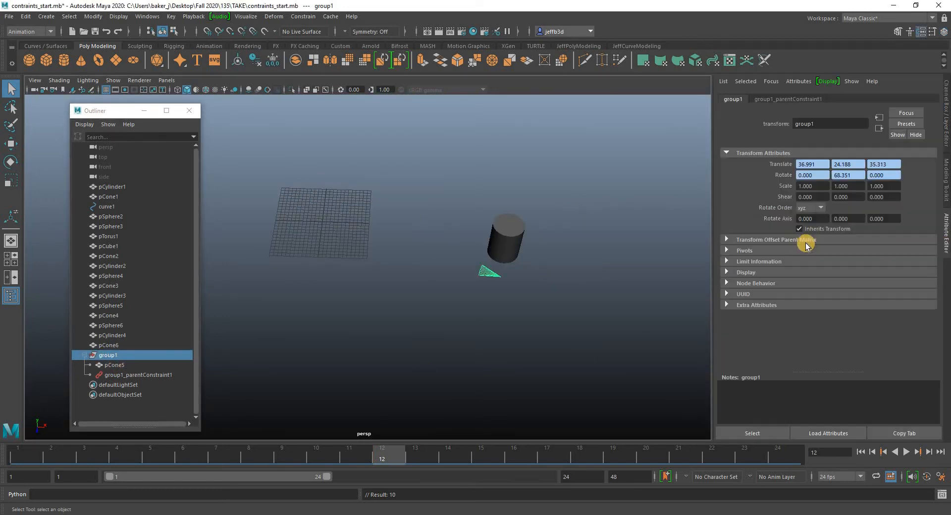
{"action": "left_click", "coordinate": [789, 100]}
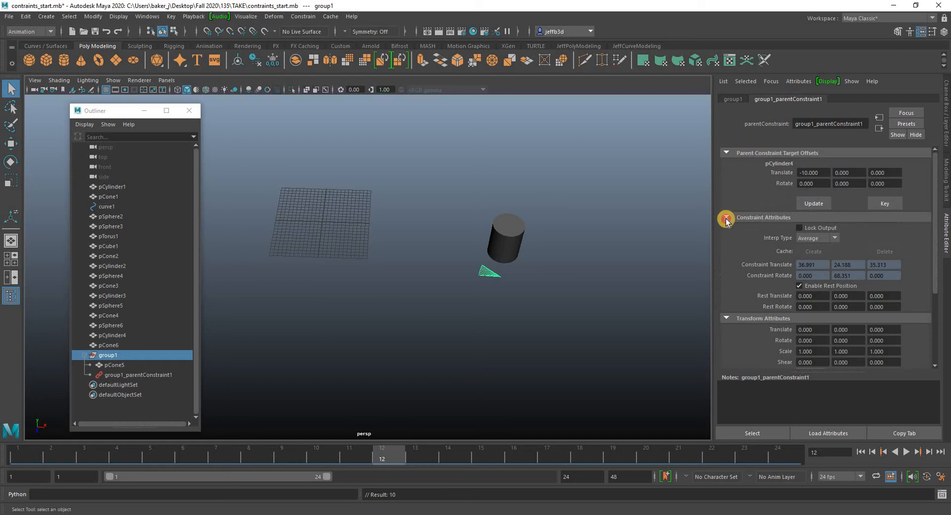
{"action": "left_click", "coordinate": [758, 218]}
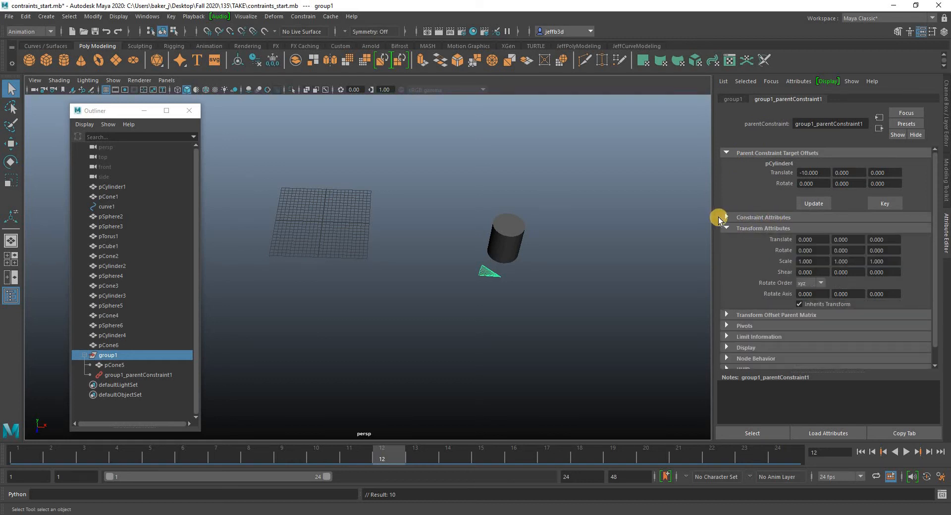
{"action": "left_click", "coordinate": [718, 218]}
{"action": "left_click", "coordinate": [761, 219]}
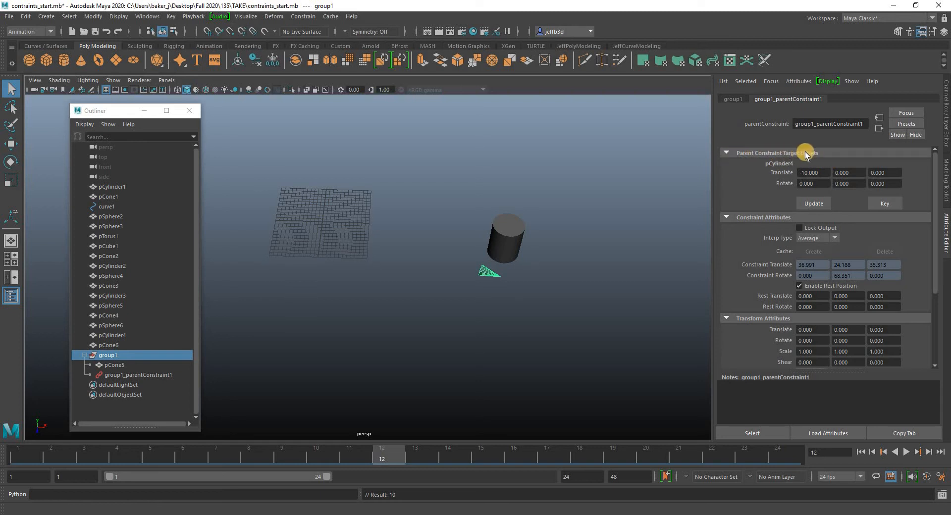
{"action": "left_click", "coordinate": [815, 204]}
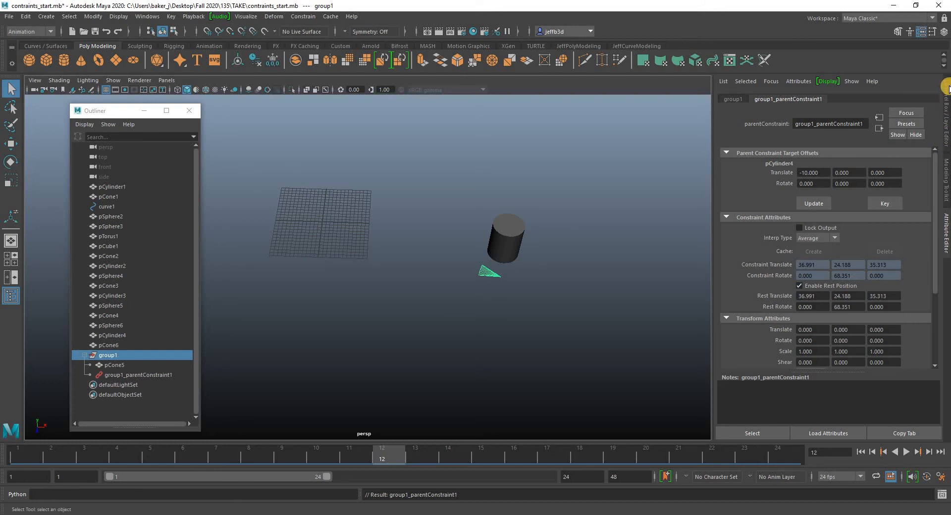
- At frame 13, set group1's parent constraint weight P Cylinder 4W0 to 0 and key it
{"action": "left_click", "coordinate": [946, 100]}
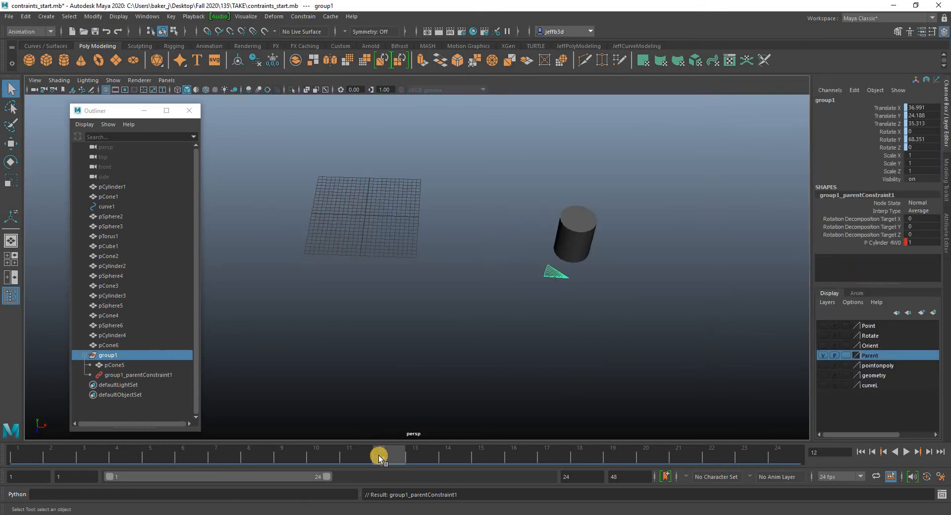
{"action": "left_click", "coordinate": [417, 457]}
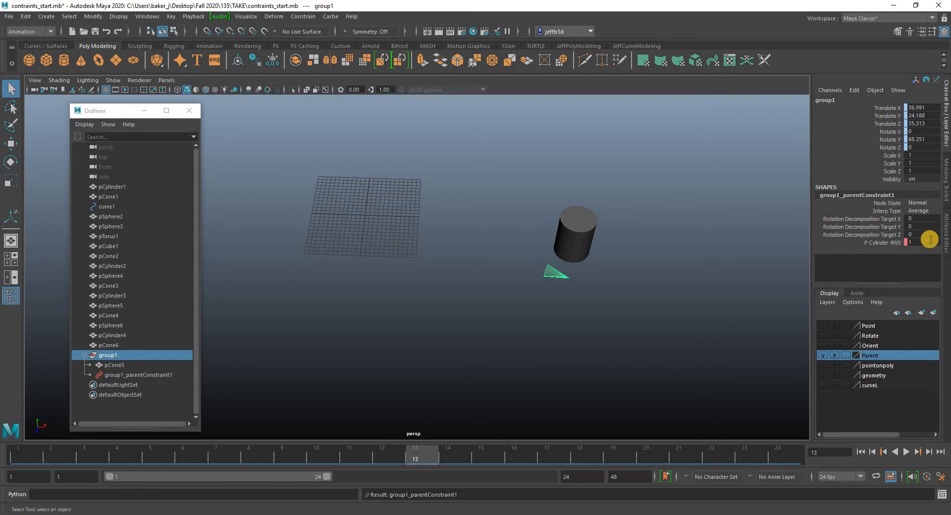
{"action": "type", "text": "0"}
{"action": "key", "text": "Return"}
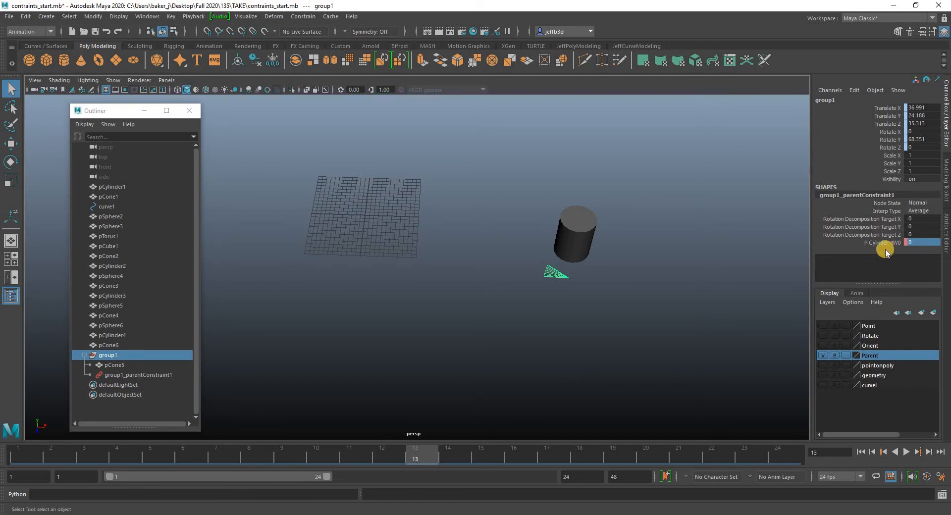
{"action": "left_click", "coordinate": [878, 242]}
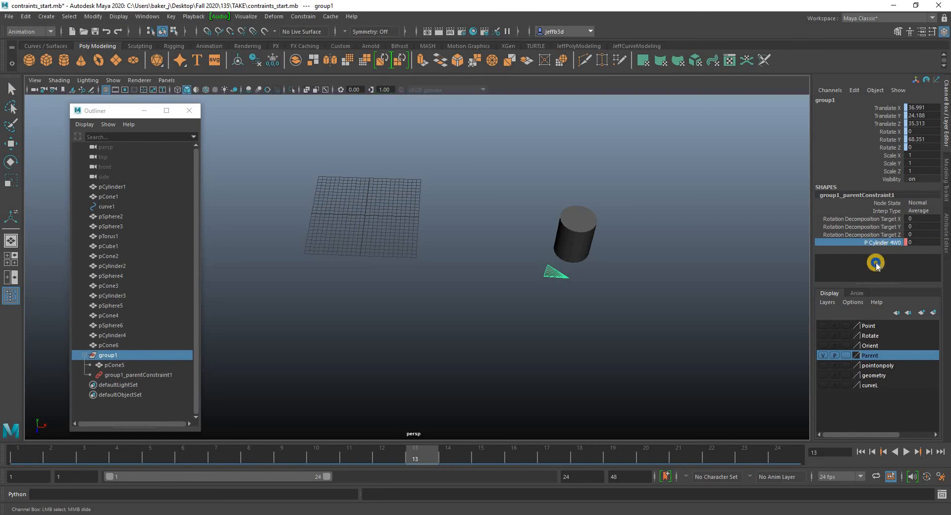
{"action": "right_click", "coordinate": [877, 244]}
{"action": "left_click", "coordinate": [875, 264]}
- Try moving and rotating the cylinder pCylinder4 at frame 13 without keying it, to test whether the cone still follows
{"action": "left_click_drag", "start_coordinate": [602, 351], "coordinate": [528, 310], "text": "alt"}
{"action": "left_click", "coordinate": [427, 237]}
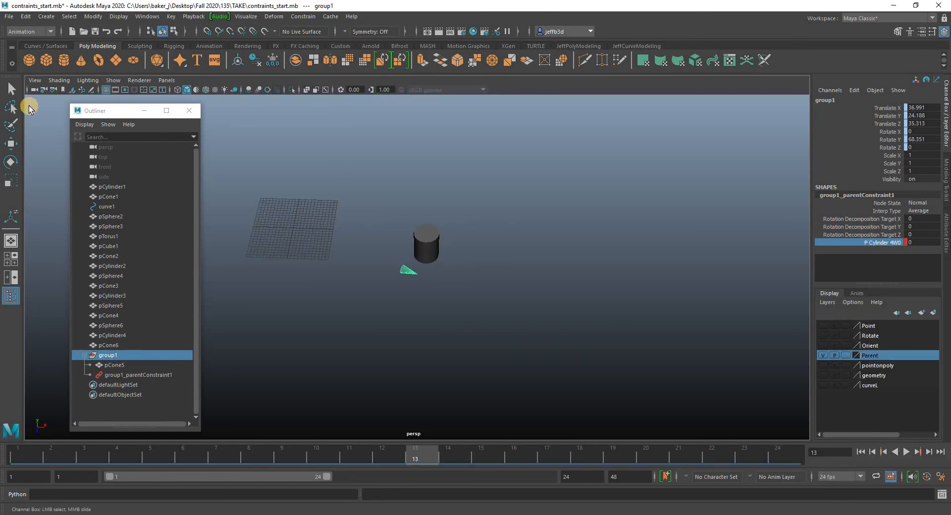
{"action": "left_click", "coordinate": [8, 144]}
{"action": "left_click_drag", "start_coordinate": [426, 210], "coordinate": [490, 148]}
{"action": "left_click", "coordinate": [9, 163]}
{"action": "left_click", "coordinate": [10, 161]}
{"action": "left_click", "coordinate": [9, 141]}
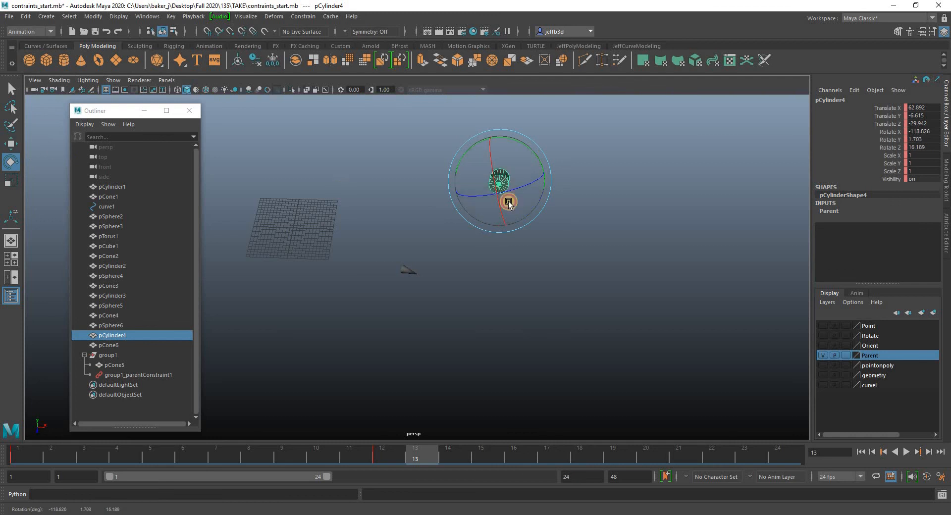
{"action": "mouse_move", "coordinate": [551, 173]}
{"action": "left_mouse_down"}
{"action": "mouse_move", "coordinate": [388, 184]}
{"action": "mouse_move", "coordinate": [339, 157]}
{"action": "mouse_move", "coordinate": [388, 263]}
{"action": "mouse_move", "coordinate": [374, 246]}
{"action": "mouse_move", "coordinate": [392, 195]}
{"action": "mouse_move", "coordinate": [541, 184]}
{"action": "left_mouse_up"}
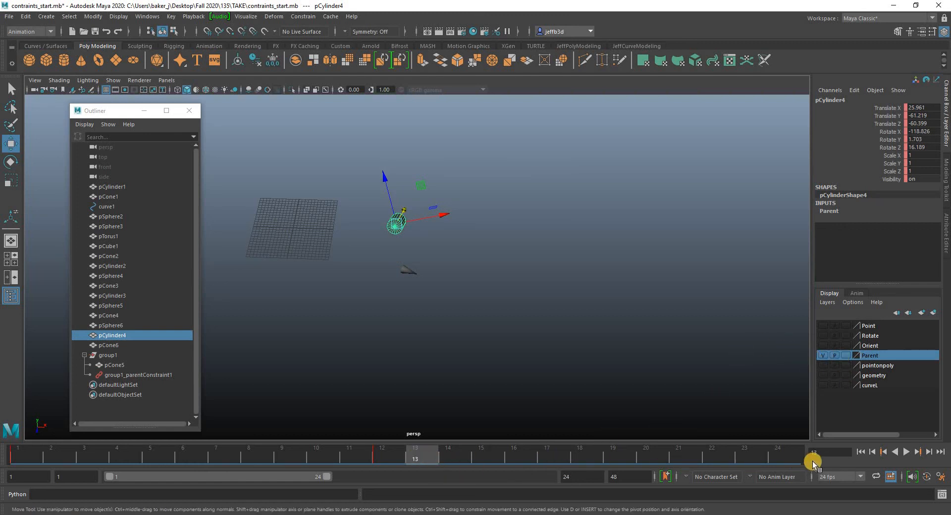
- At frame 24, key the cylinder moved to about 26.4, -4, -16.6 and rotated to about -154.5°, -48.6°, -15.6°
{"action": "left_click", "coordinate": [906, 452]}
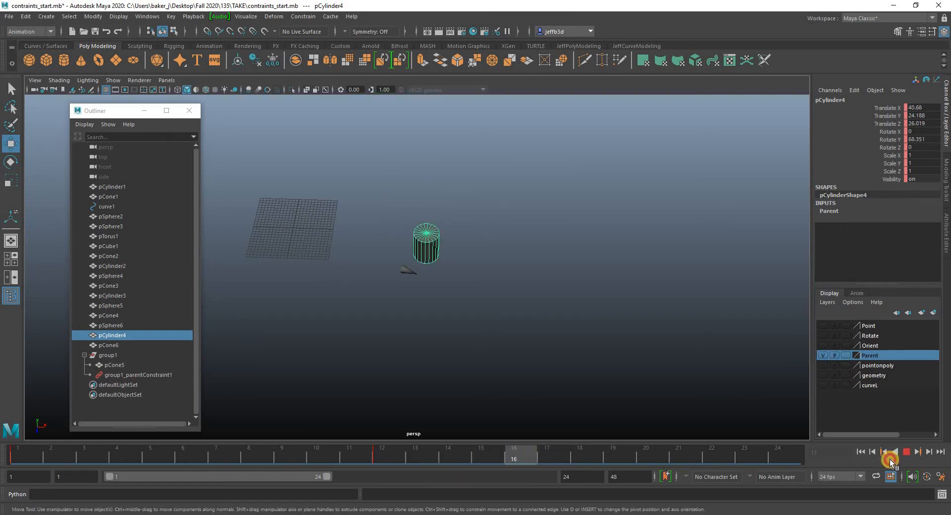
{"action": "left_click_drag", "start_coordinate": [421, 212], "coordinate": [403, 183]}
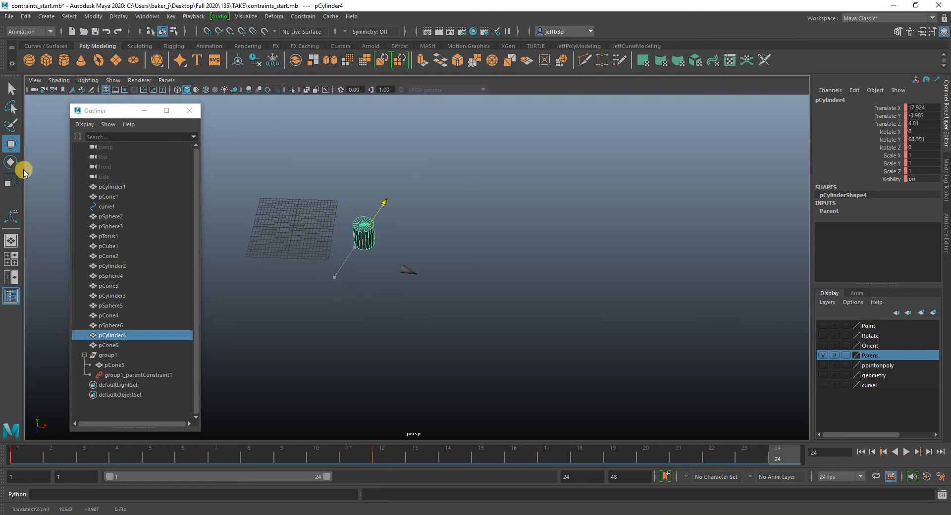
{"action": "left_click", "coordinate": [8, 166]}
{"action": "left_click_drag", "start_coordinate": [371, 149], "coordinate": [497, 213]}
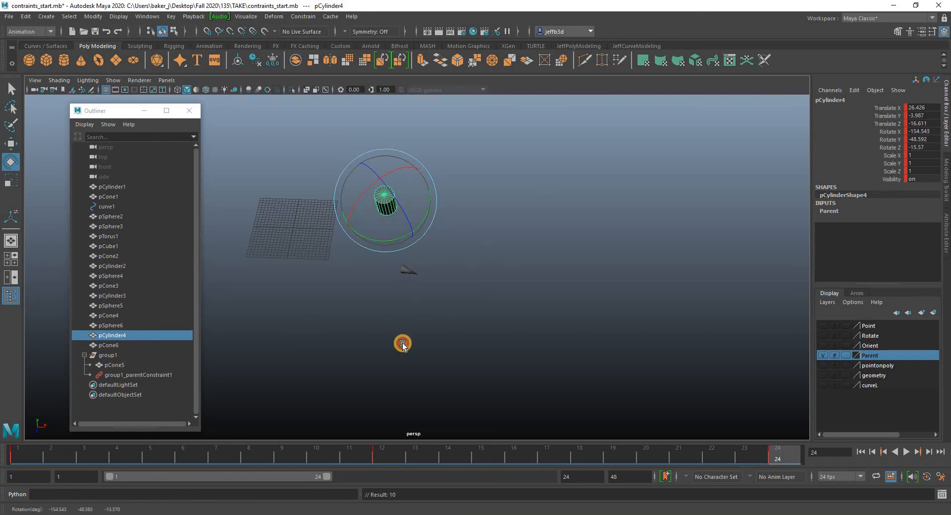
- At frame 24, move the cone pCone5 to about 98.4 in Translate Z and key all its channels
{"action": "left_click", "coordinate": [394, 275]}
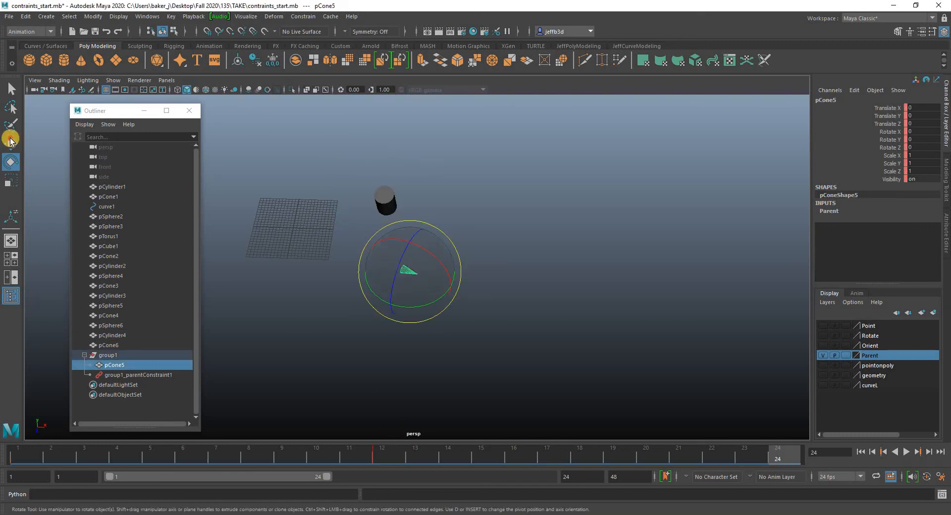
{"action": "key", "text": "w"}
{"action": "left_click_drag", "start_coordinate": [454, 293], "coordinate": [612, 322]}
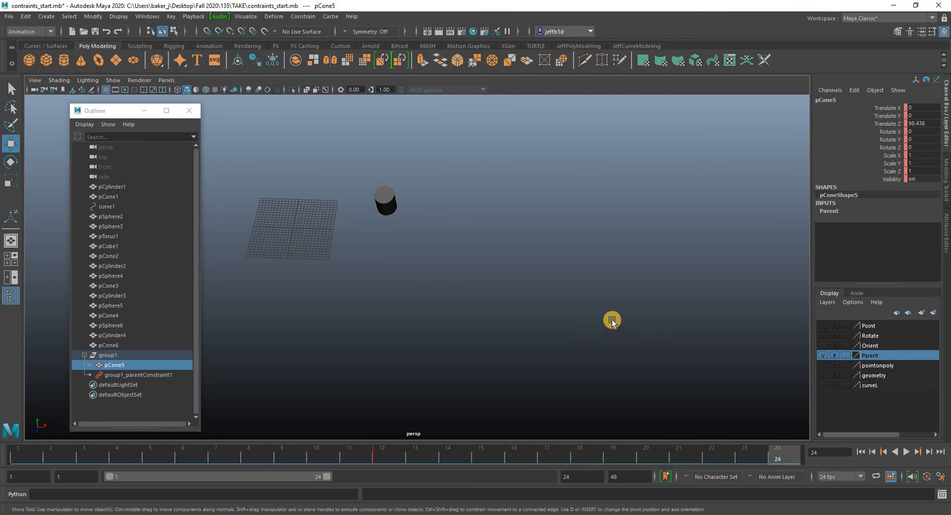
{"action": "key", "text": "s"}
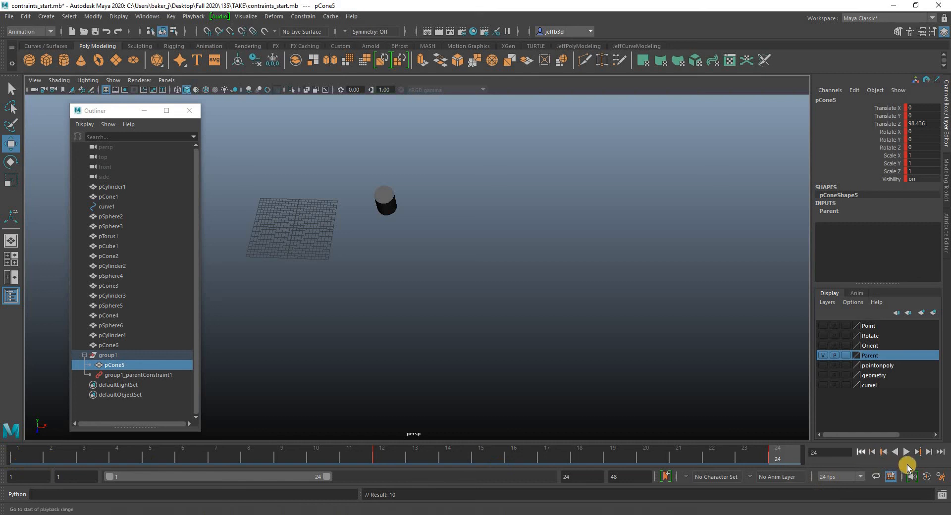
- Play the animation from frame 1 to check how the cone is carried and released
{"action": "left_click", "coordinate": [908, 452]}
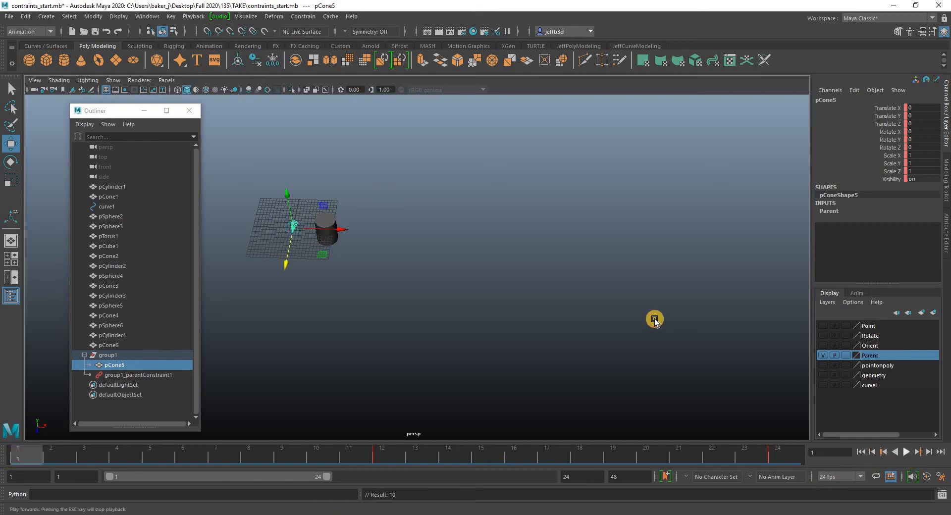
{"action": "key", "text": "alt+v"}
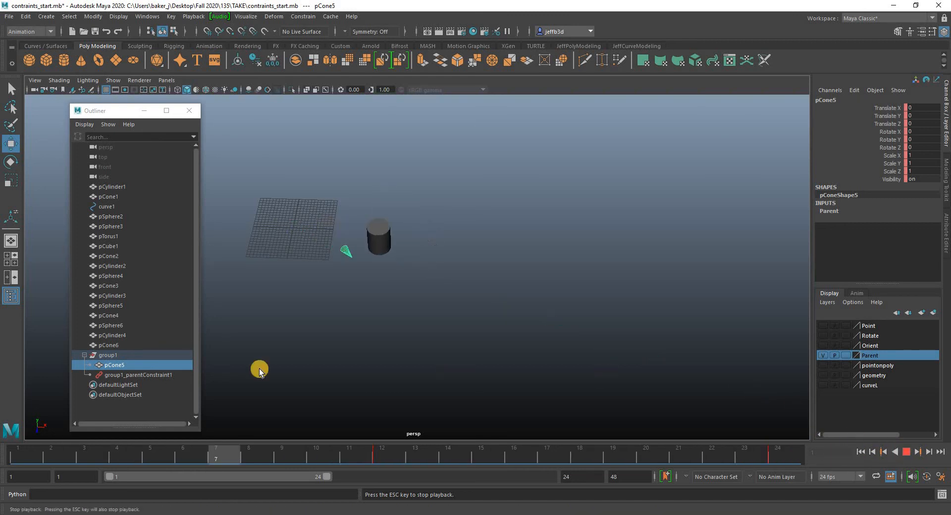
{"action": "key", "text": "Escape"}
- Examine group1's parent constraint offsets, rest position and weight at frame 12, and replay the animation
{"action": "key", "text": "Up"}
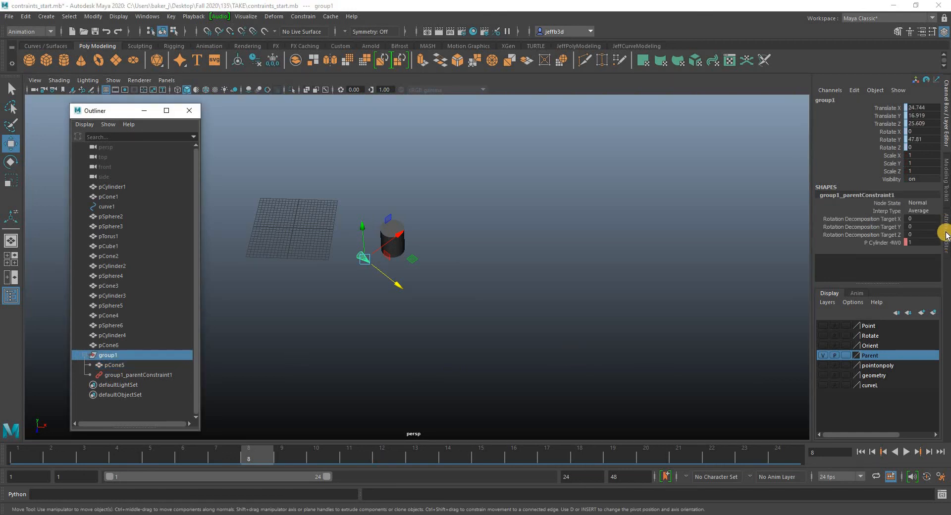
{"action": "left_click", "coordinate": [945, 234]}
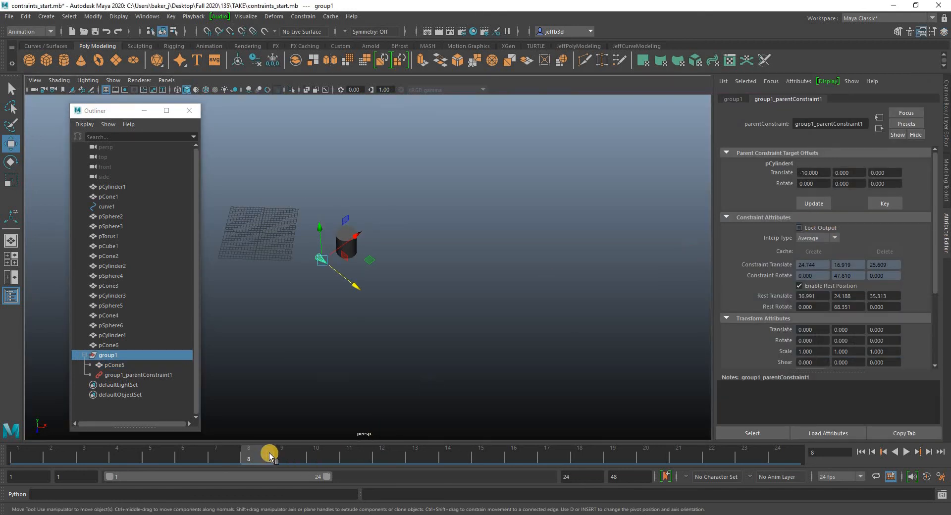
{"action": "left_click_drag", "start_coordinate": [270, 455], "coordinate": [382, 455]}
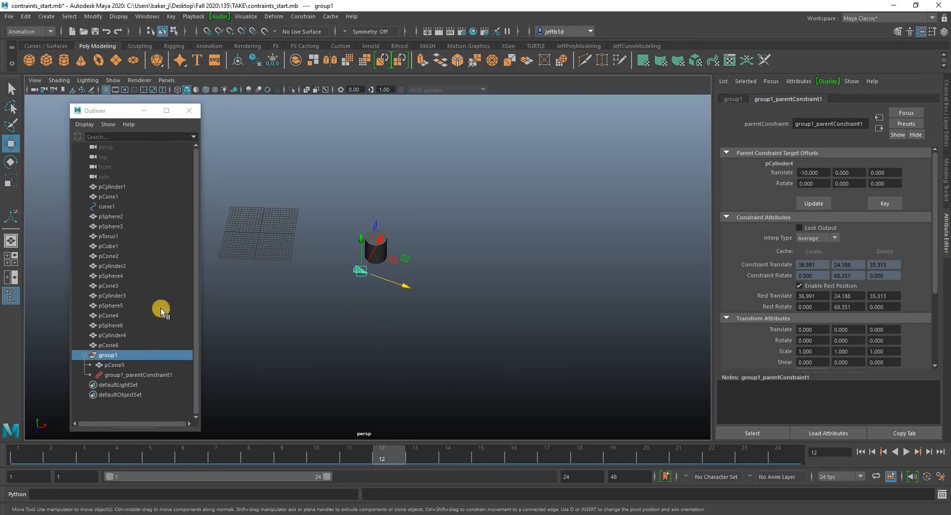
{"action": "left_click", "coordinate": [948, 137]}
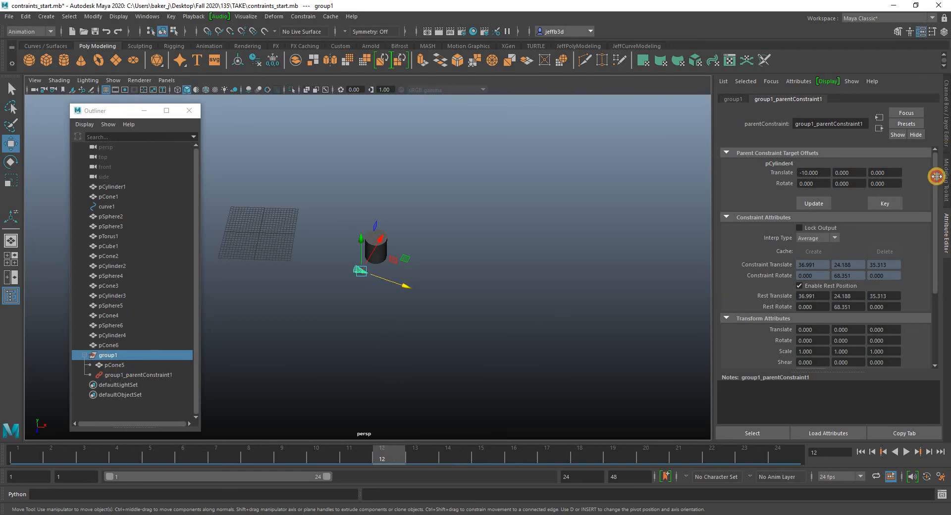
{"action": "key", "text": "alt+v"}
{"action": "left_click", "coordinate": [388, 454]}
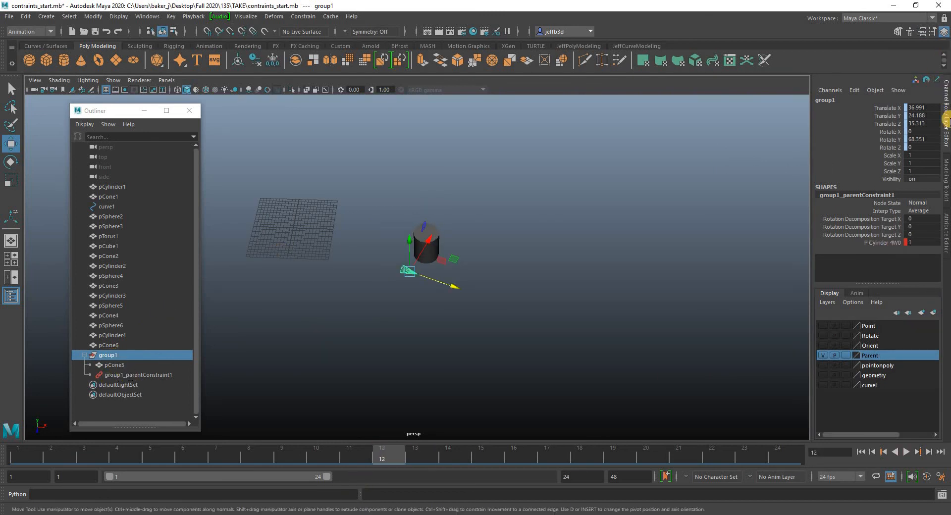
{"action": "left_click", "coordinate": [946, 229]}
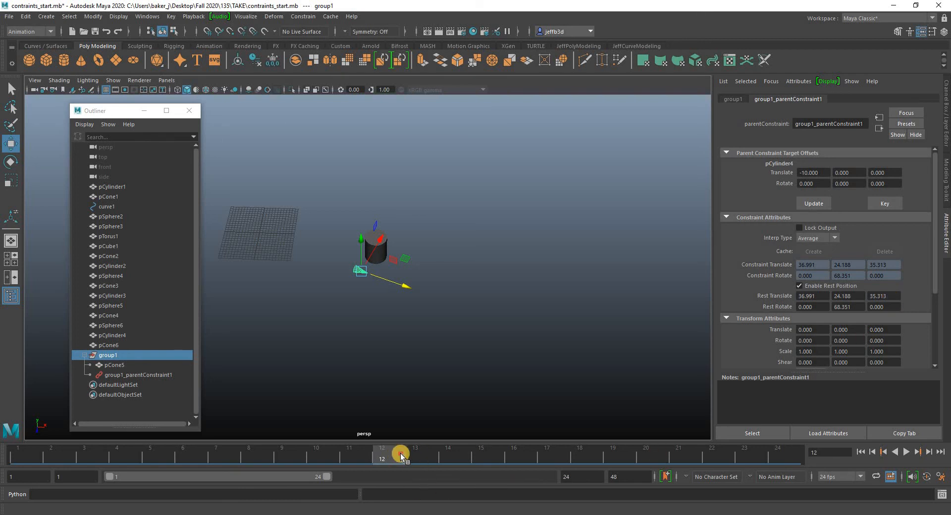
{"action": "key", "text": "alt+v"}
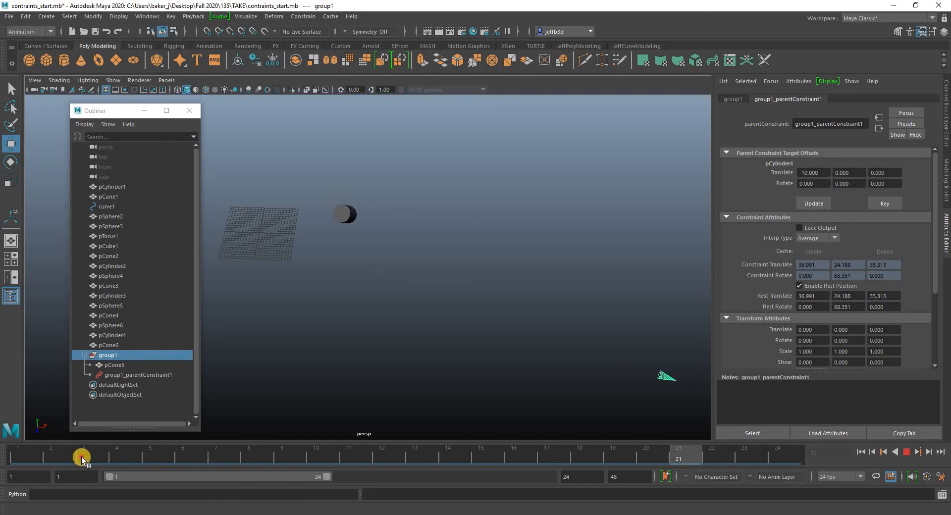